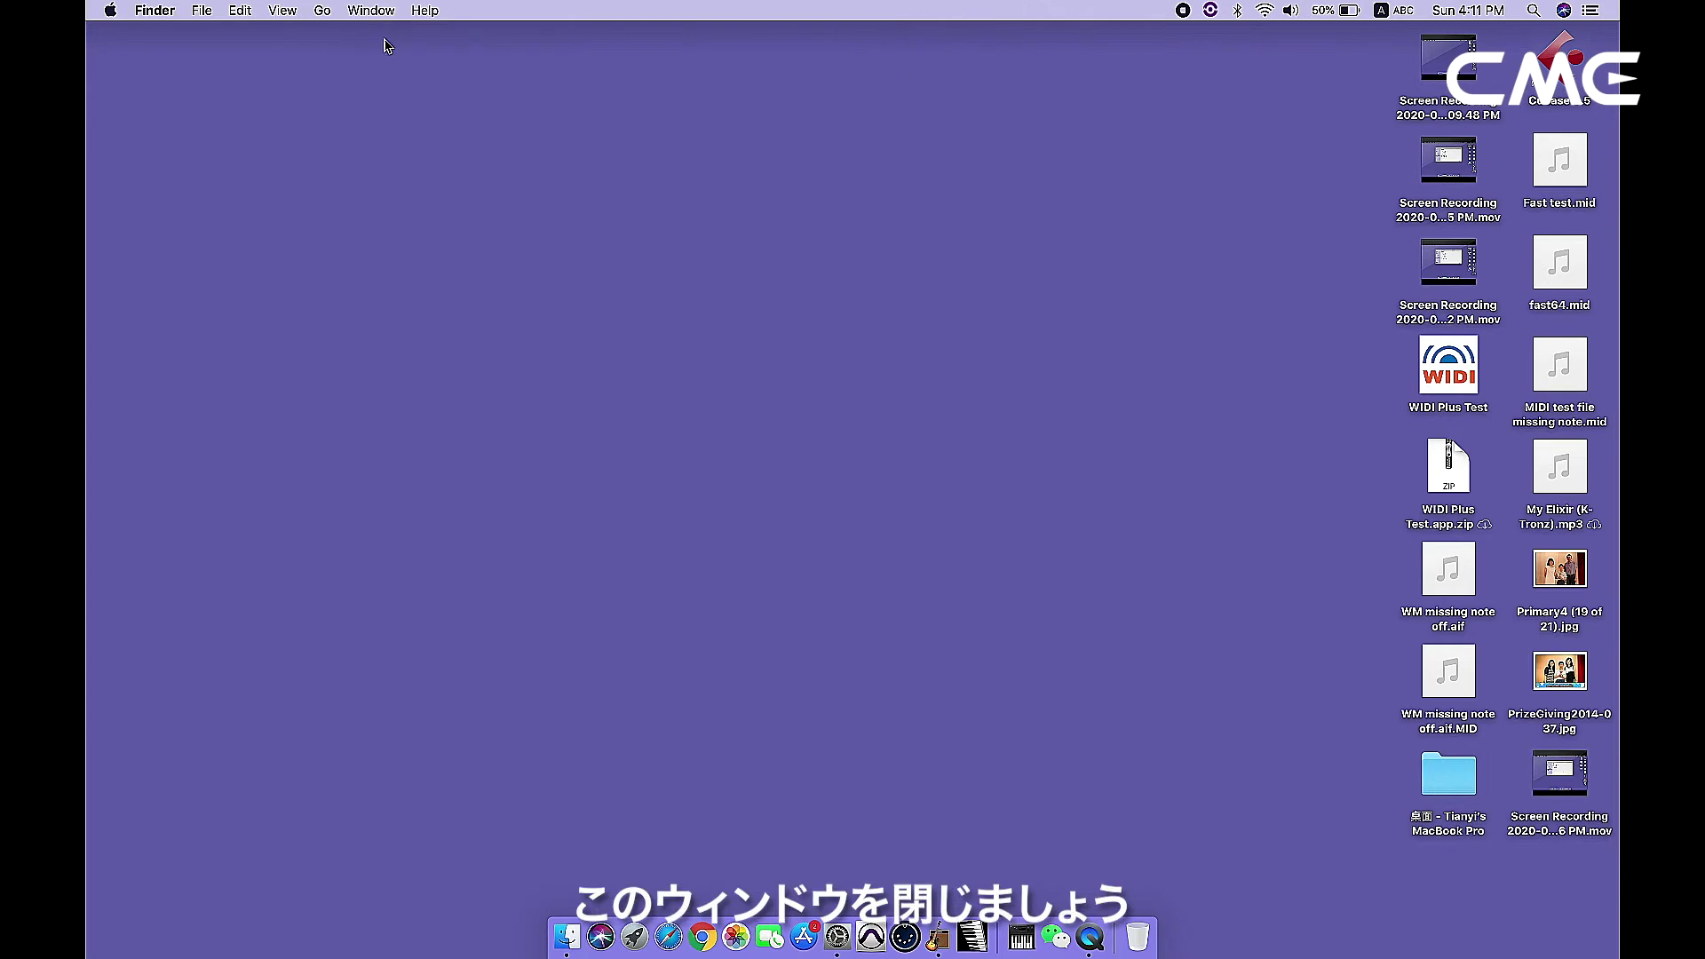
Step: Open the Utilities folder from Finder's Go menu and select Audio MIDI Setup
left_click(325, 15)
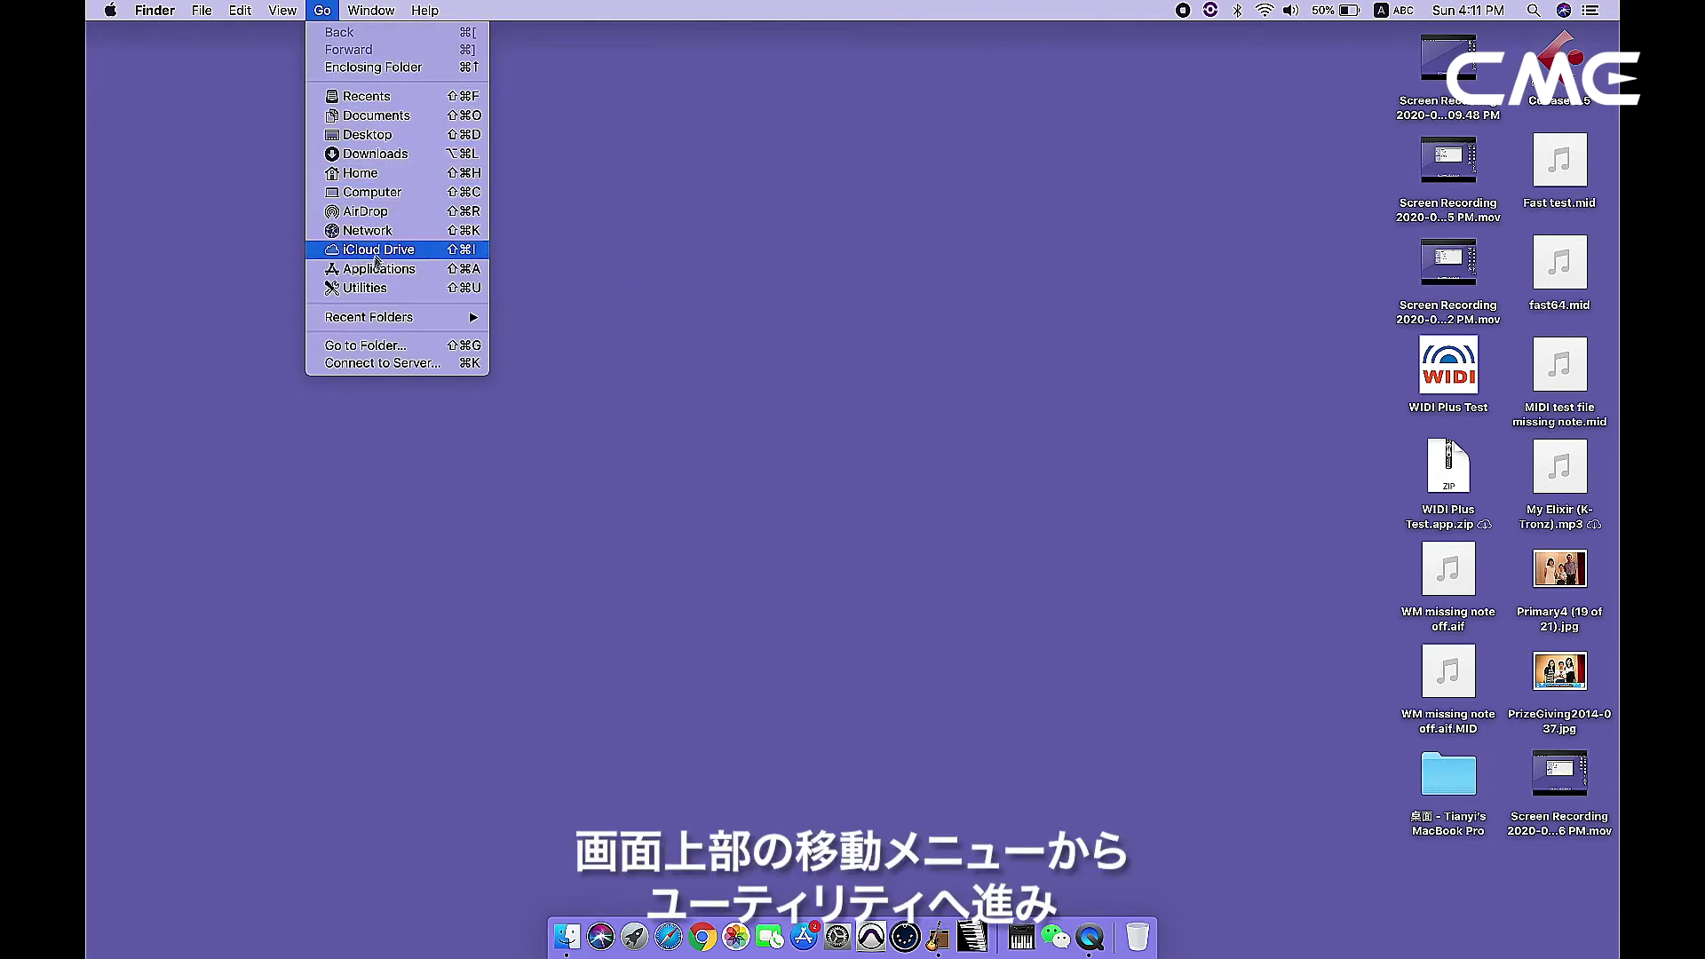
left_click(372, 289)
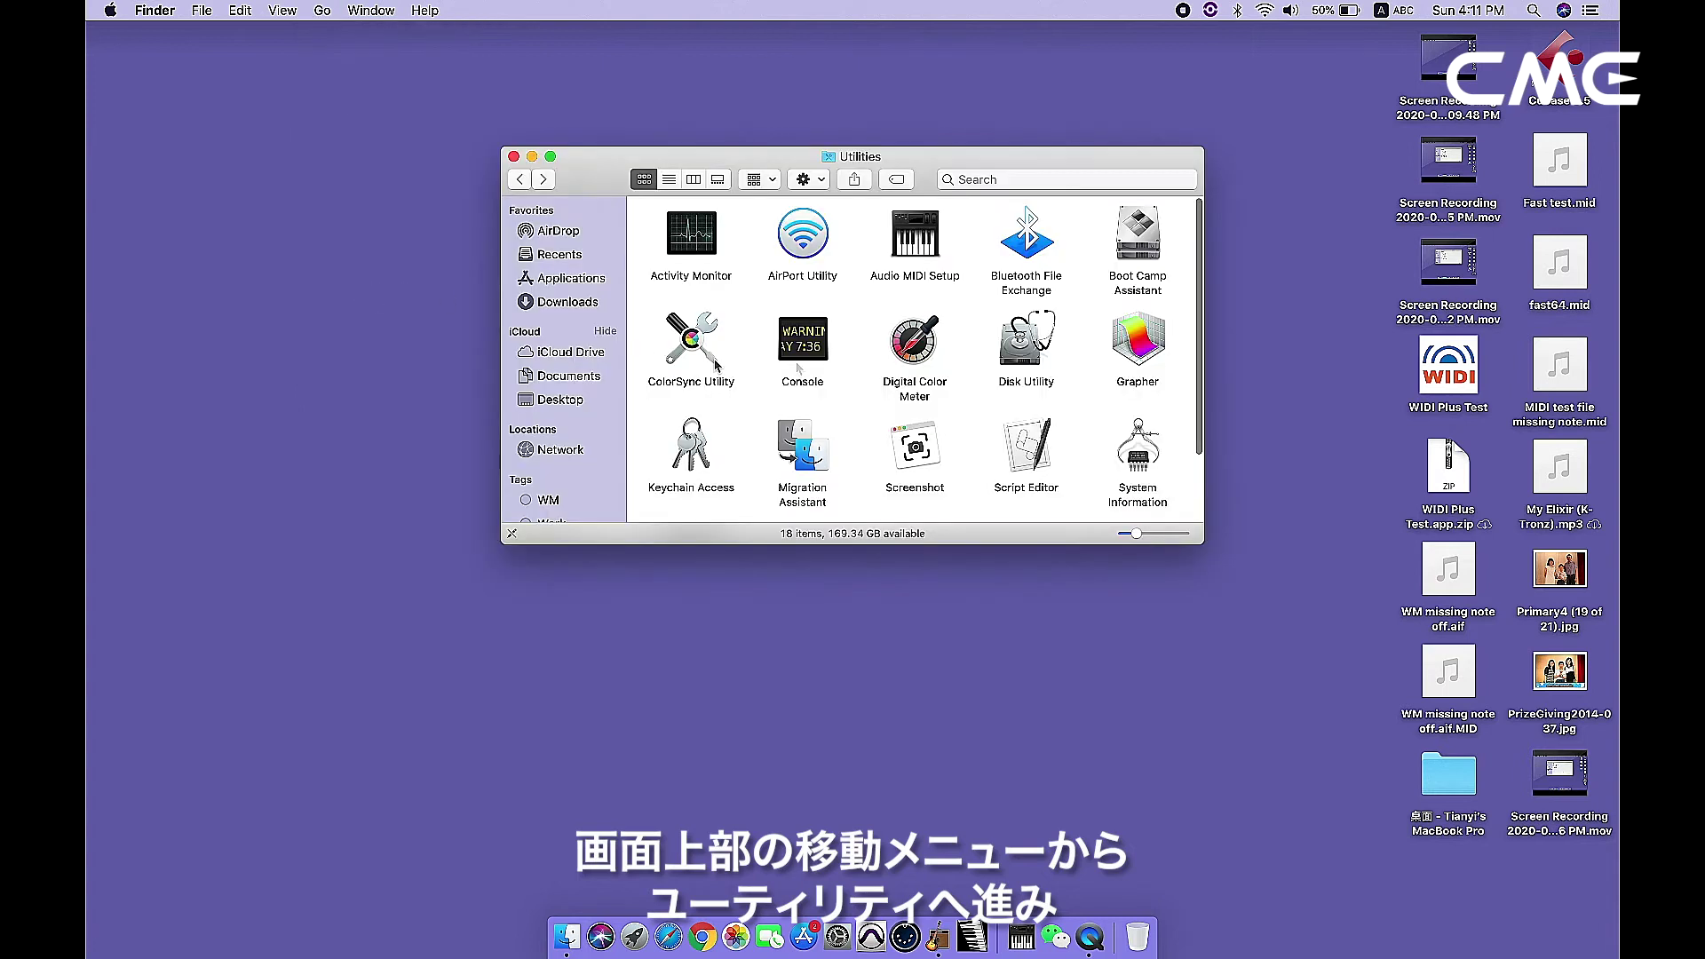
left_click(925, 240)
Step: Launch Audio MIDI Setup to show the MIDI Studio window with the IAC Driver
double_click(917, 240)
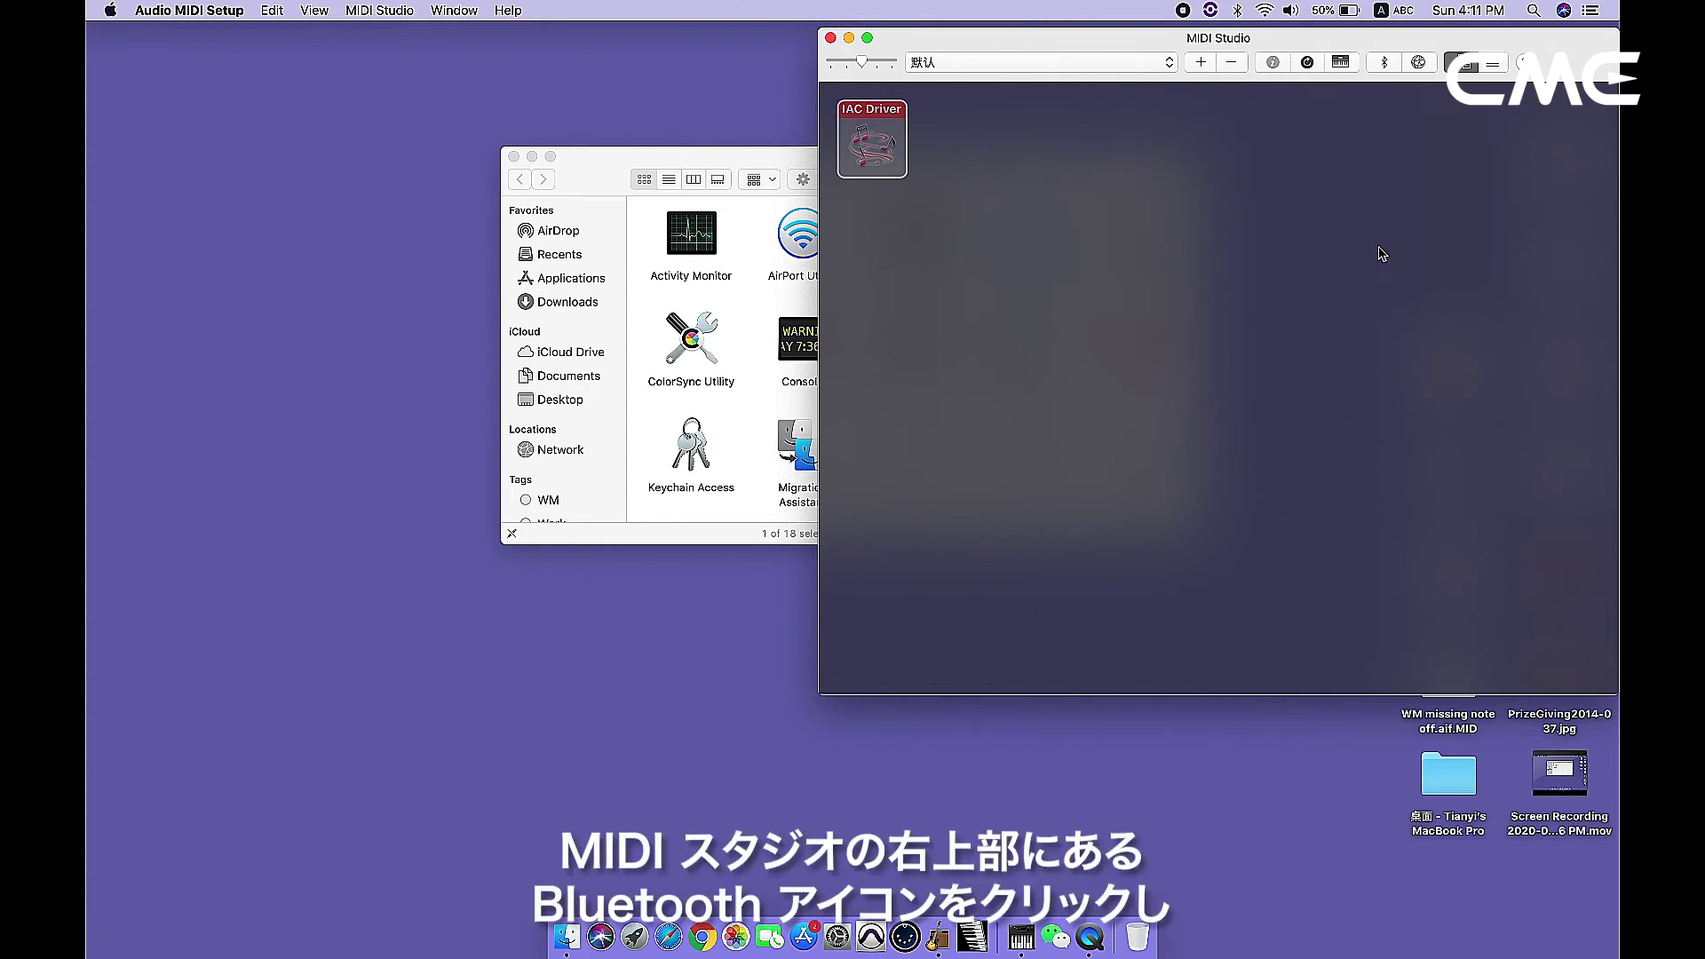
Step: Connect Widi Master over Bluetooth, then close the Bluetooth Configuration, MIDI Studio and Utilities windows
left_click(1386, 64)
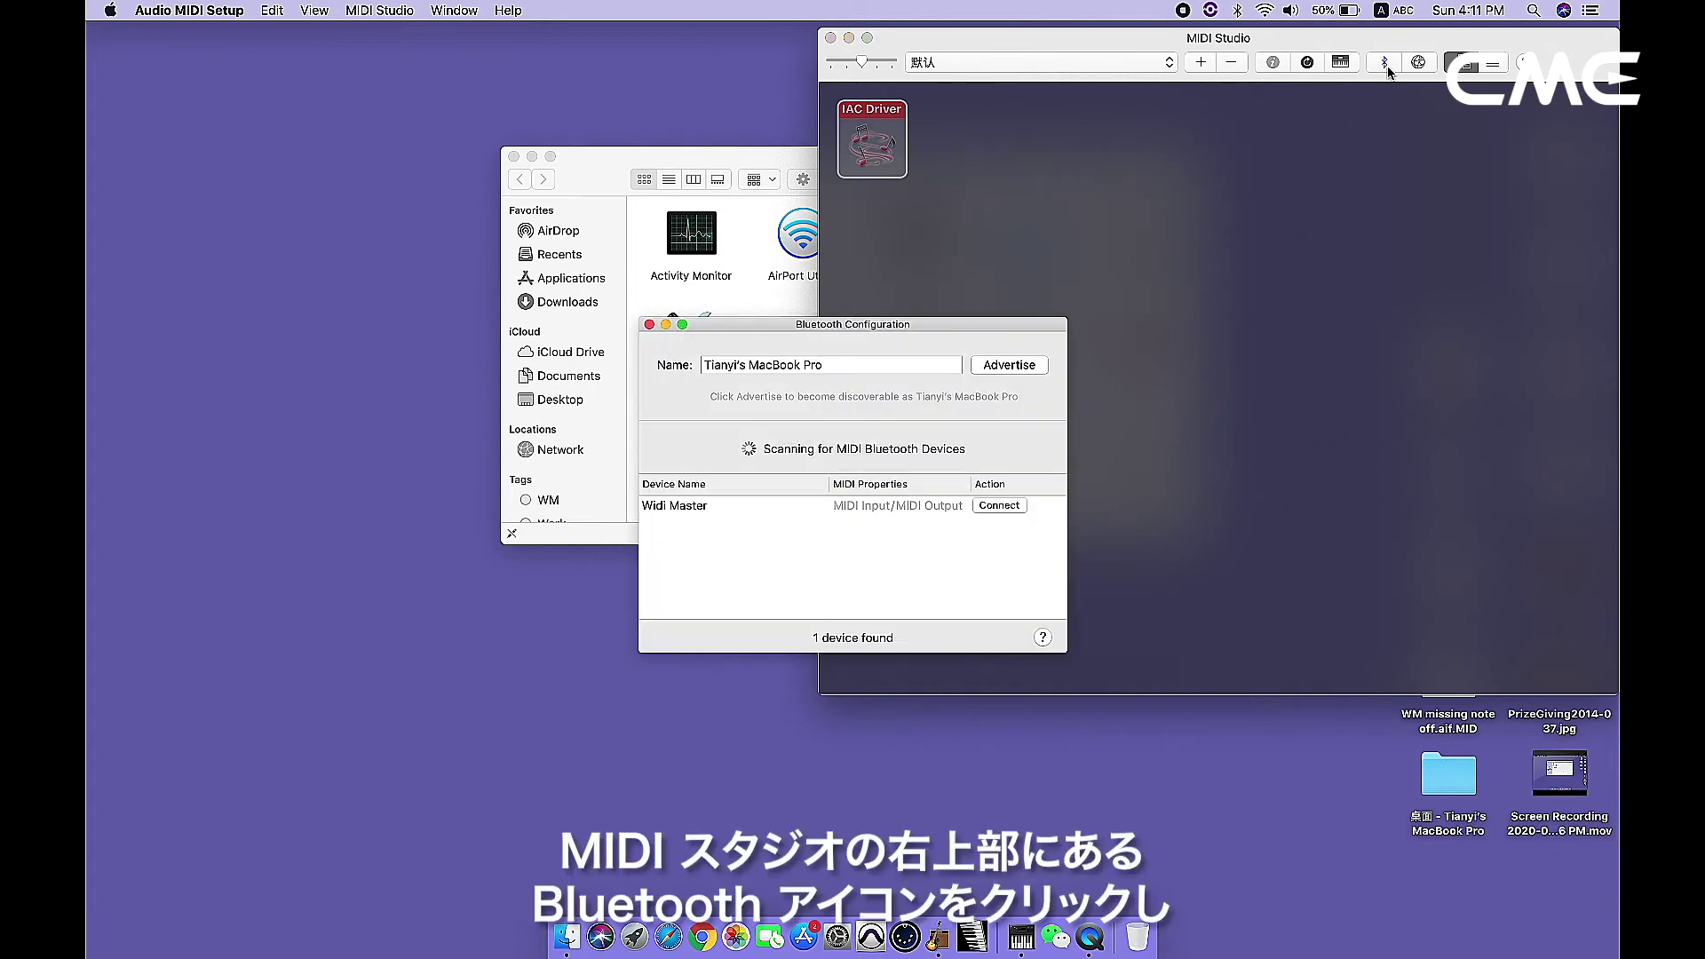
left_click(1016, 508)
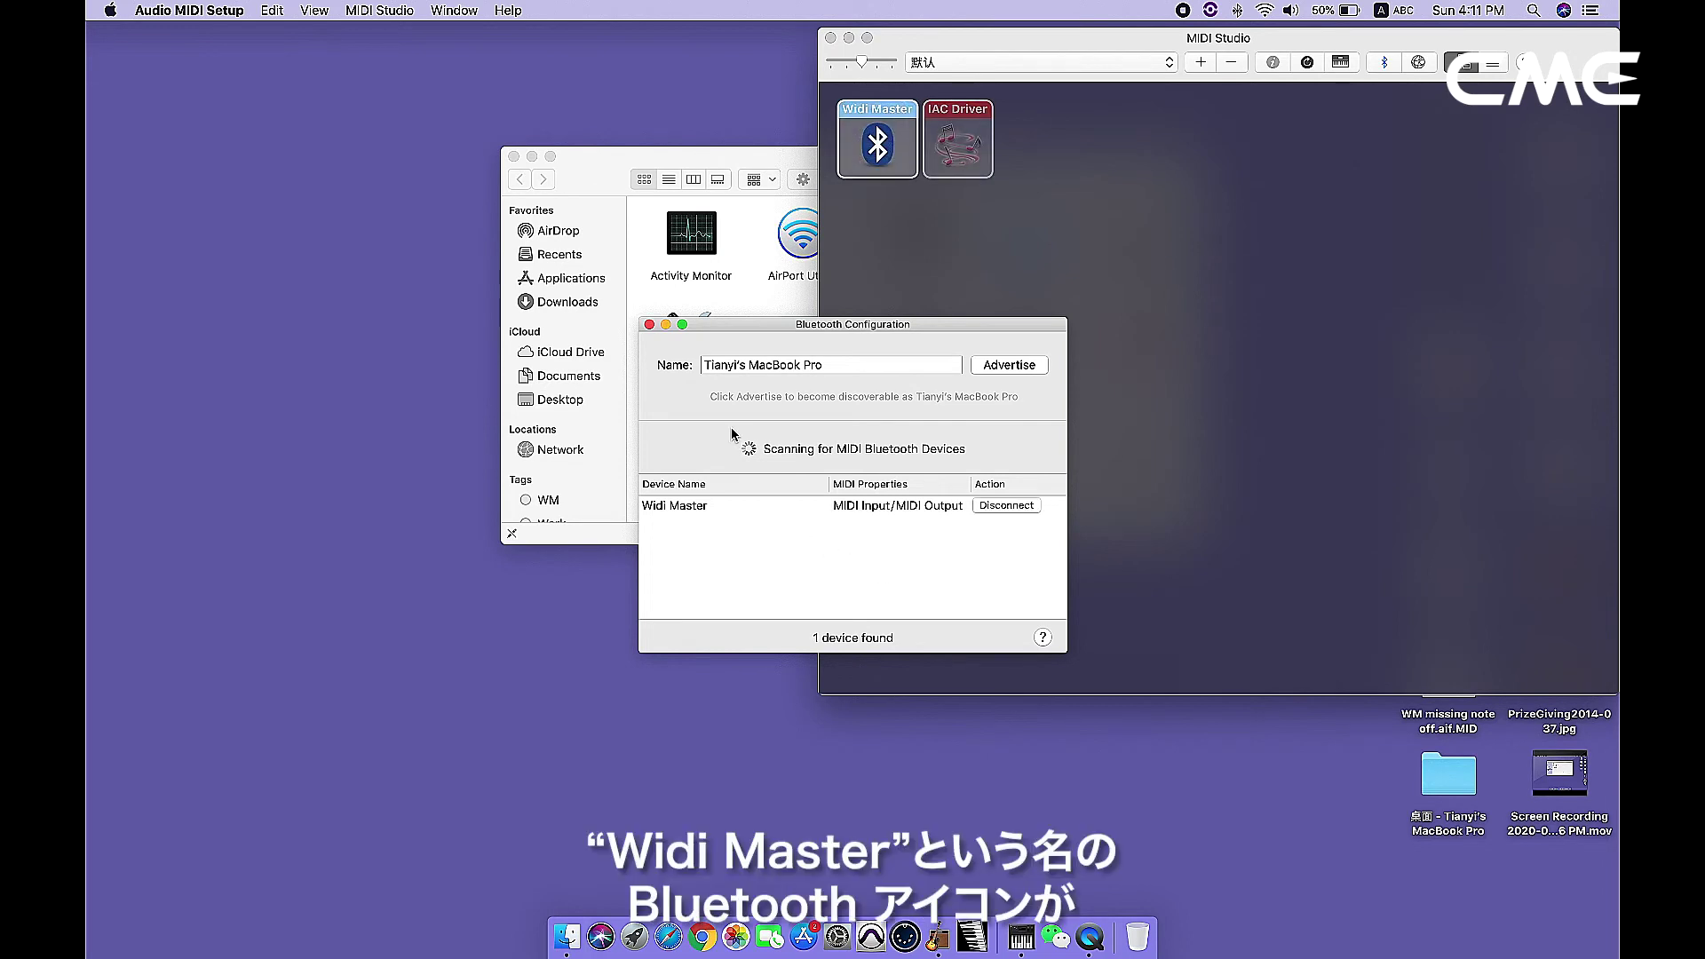
left_click(650, 325)
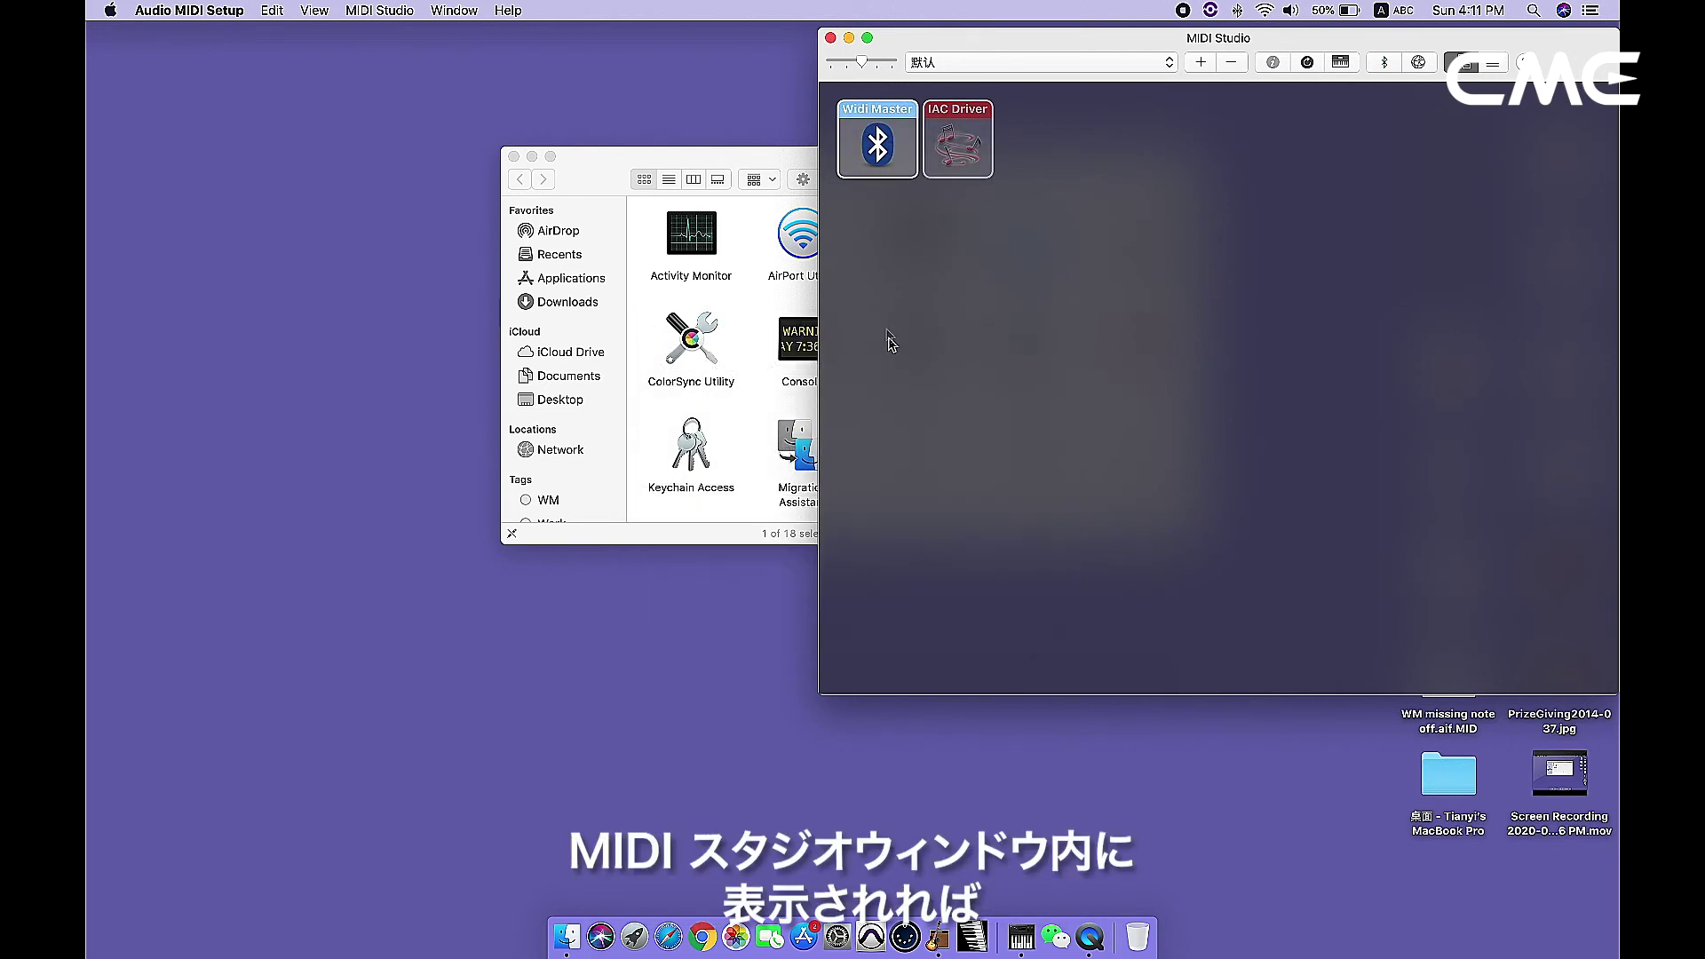
left_click(830, 38)
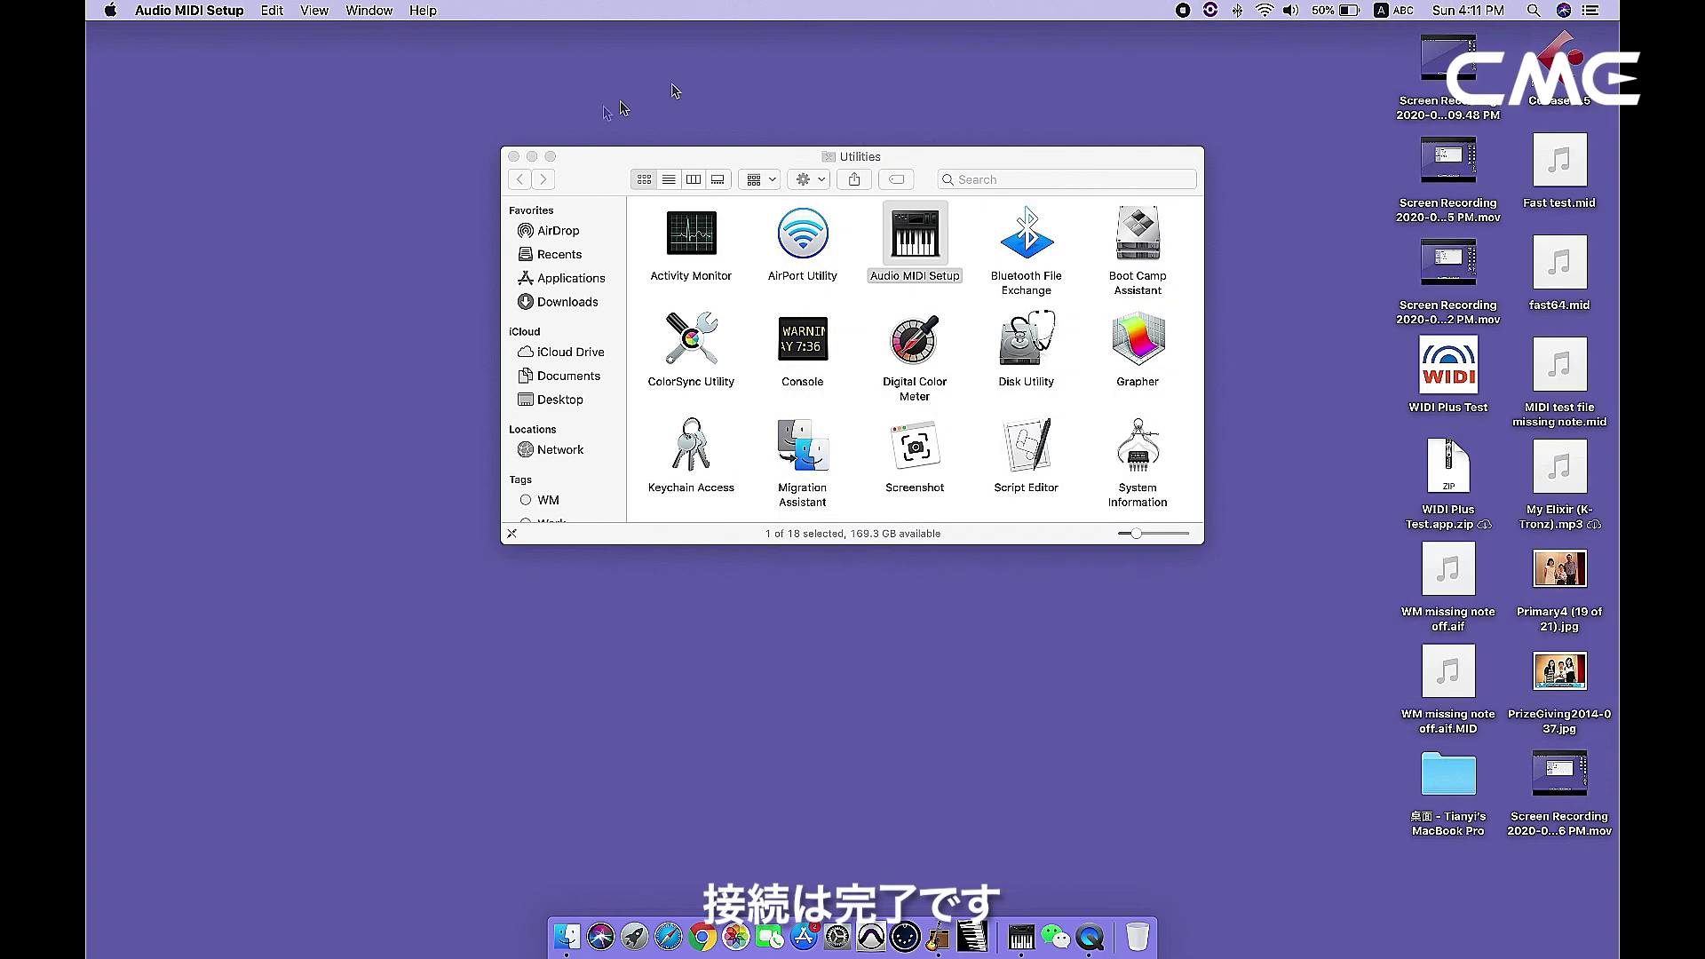
left_click(513, 158)
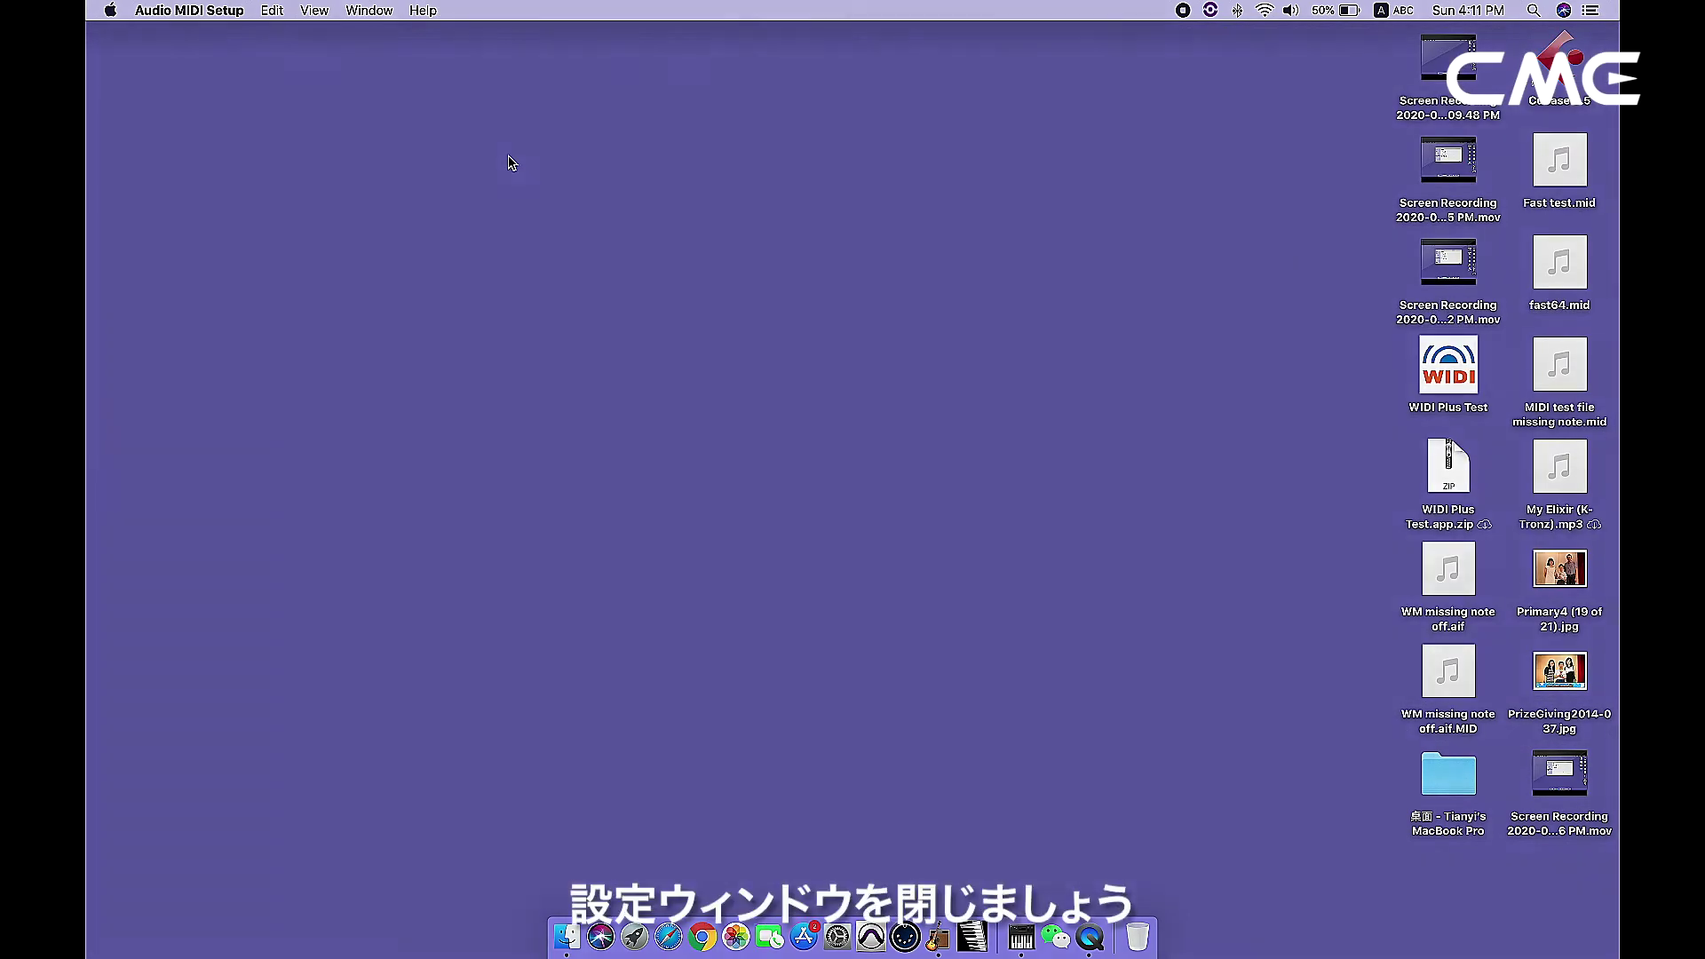